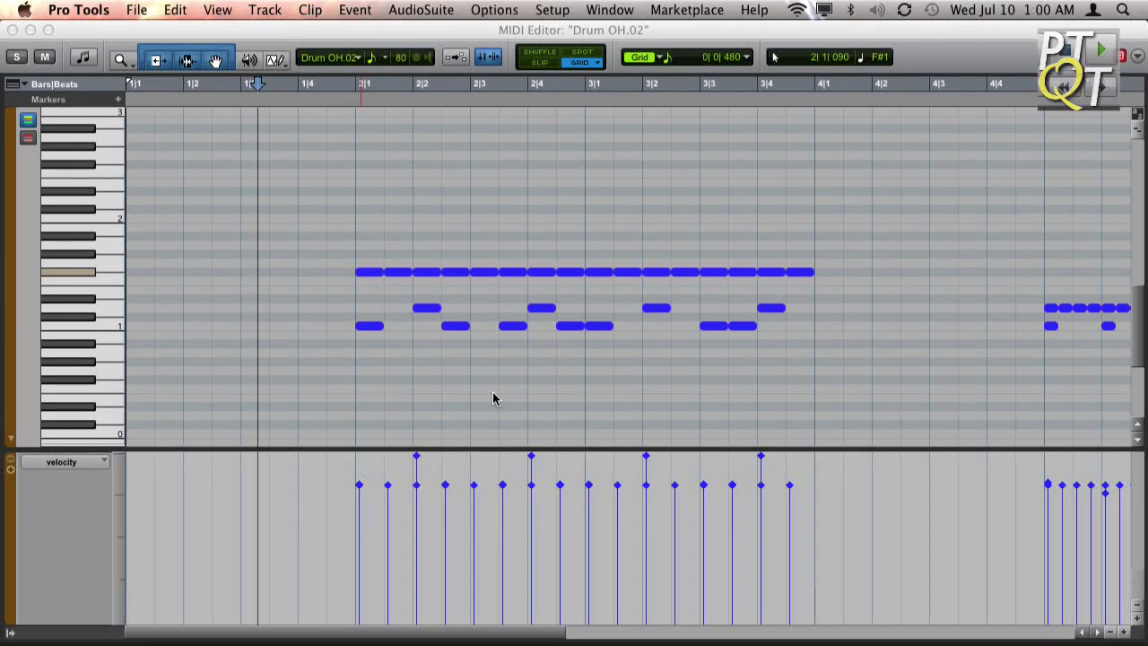
- Marquee-select only the 16 hi-hat notes in bars 2–3 and choose the Pencil's Triangle shape
click(509, 408)
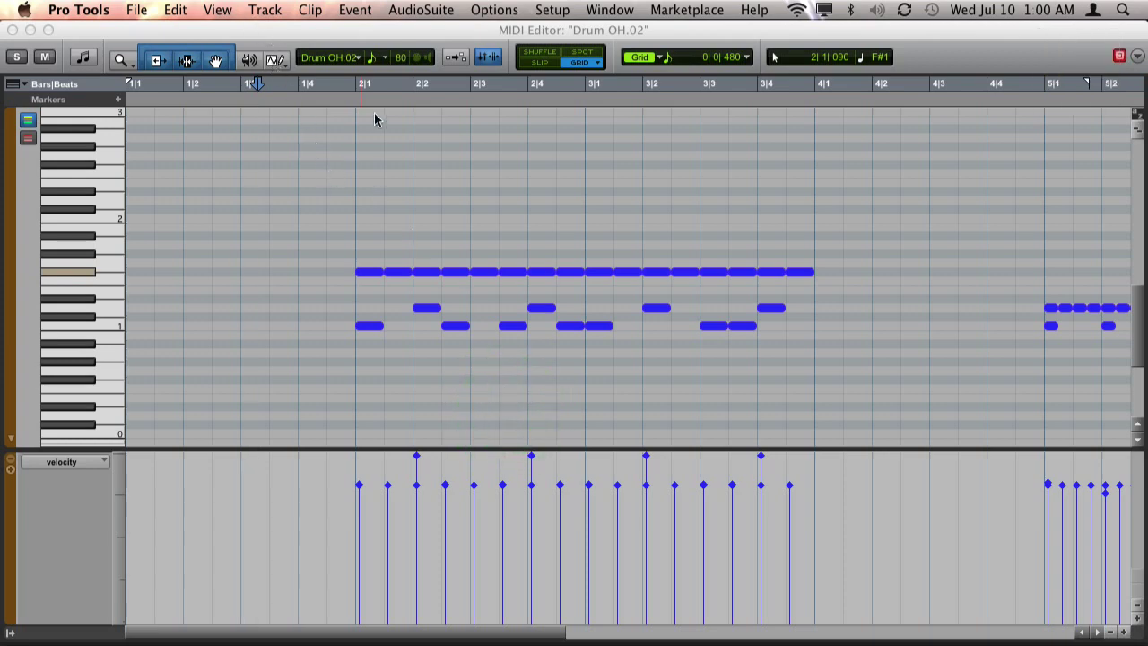
drag(357, 80, 813, 95)
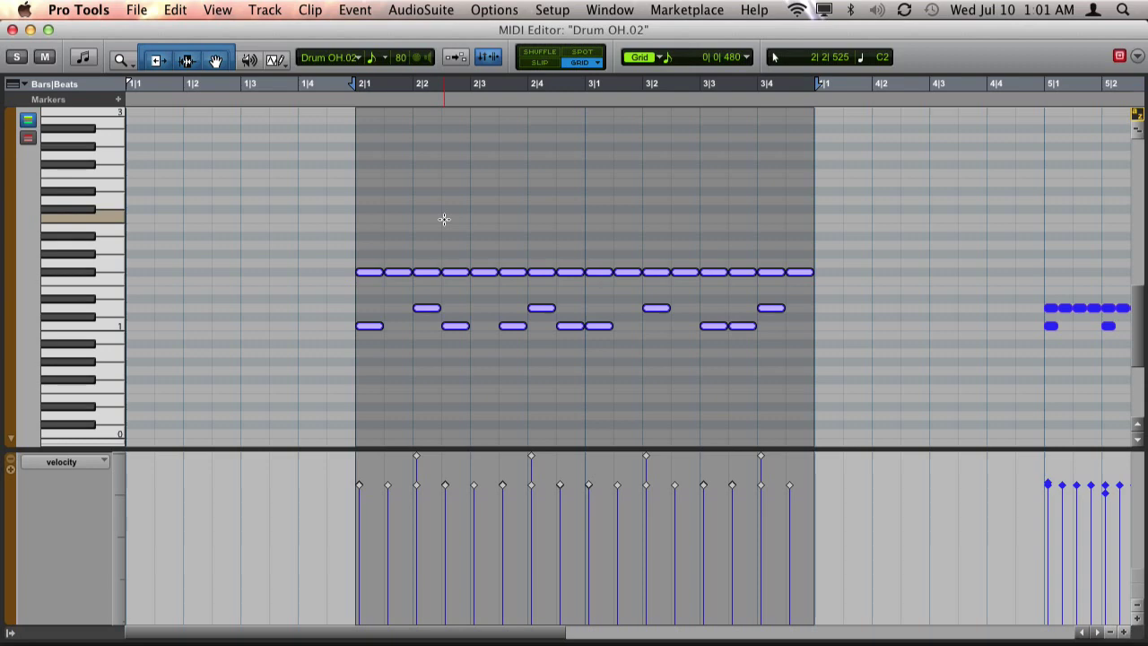
click(342, 237)
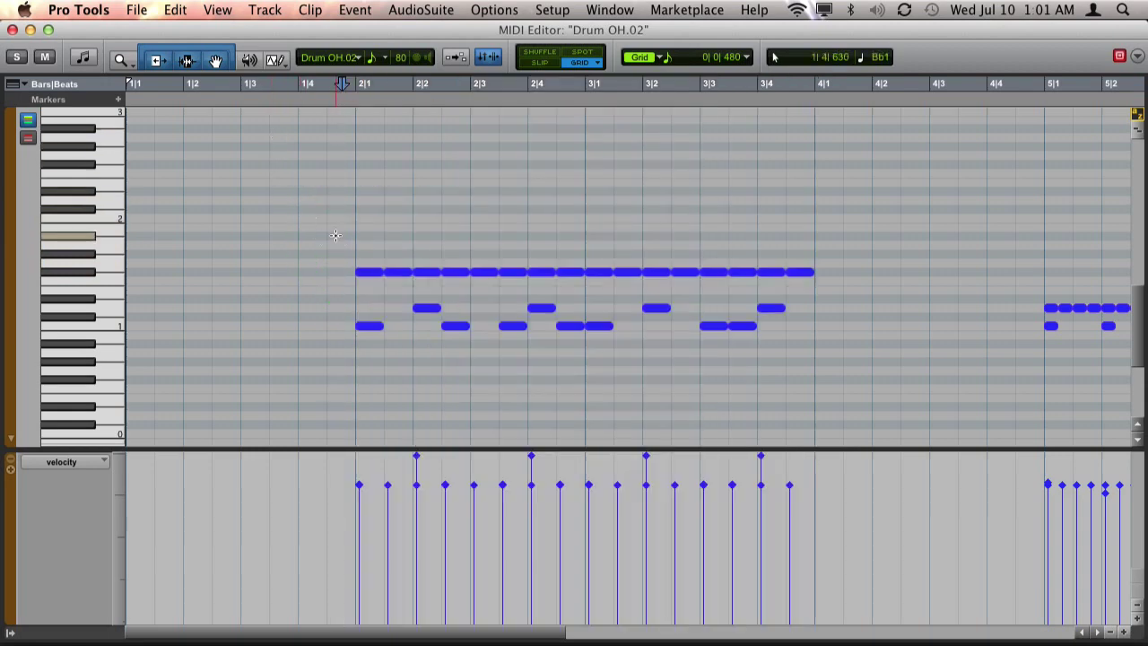
mouse_move(335, 235)
mouse_down()
mouse_move(584, 278)
mouse_move(841, 278)
mouse_up()
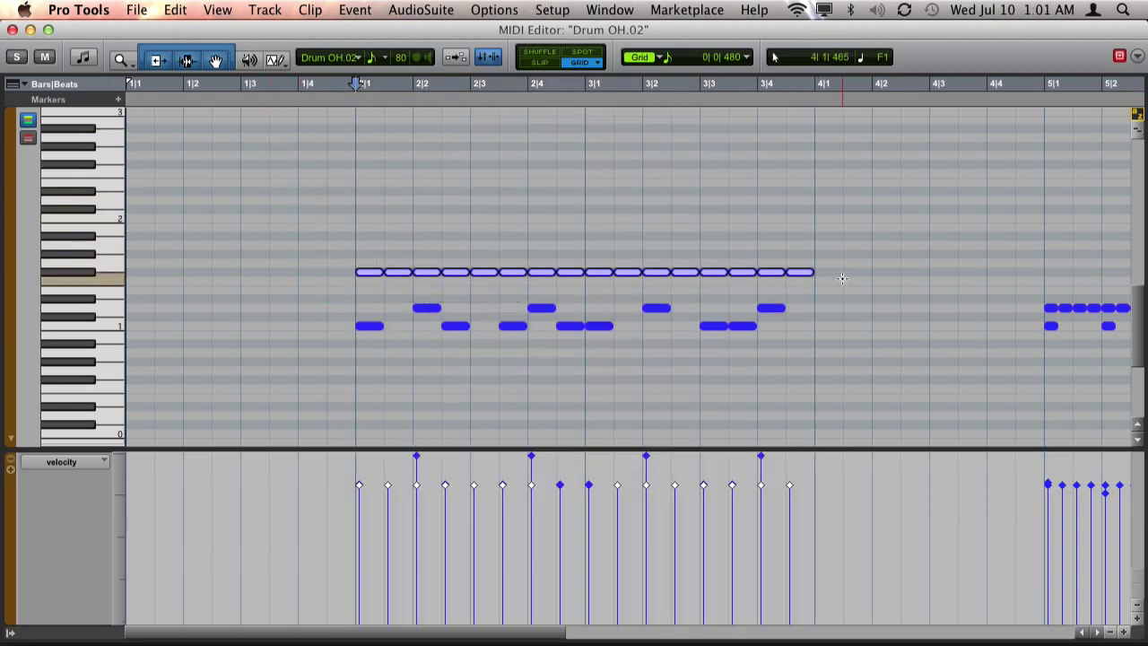
click(276, 61)
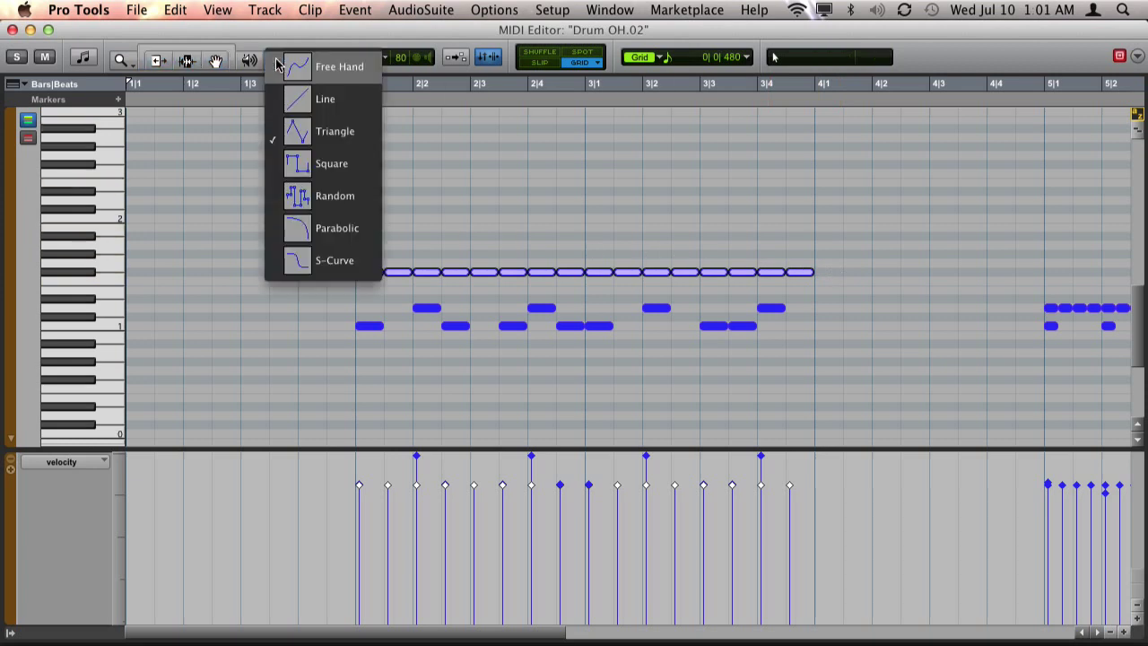
click(484, 144)
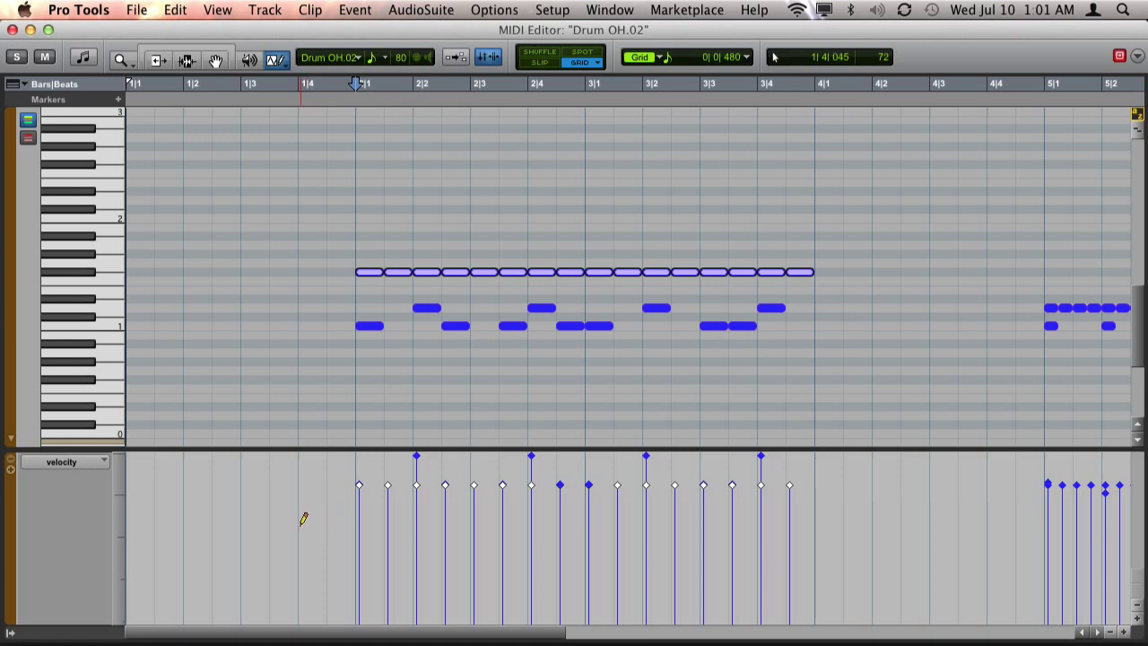
- Draw alternating accented and soft hi-hat velocities with the triangle Pencil, raise them, and audition
mouse_move(560, 485)
mouse_down()
mouse_move(746, 481)
mouse_move(812, 493)
mouse_up()
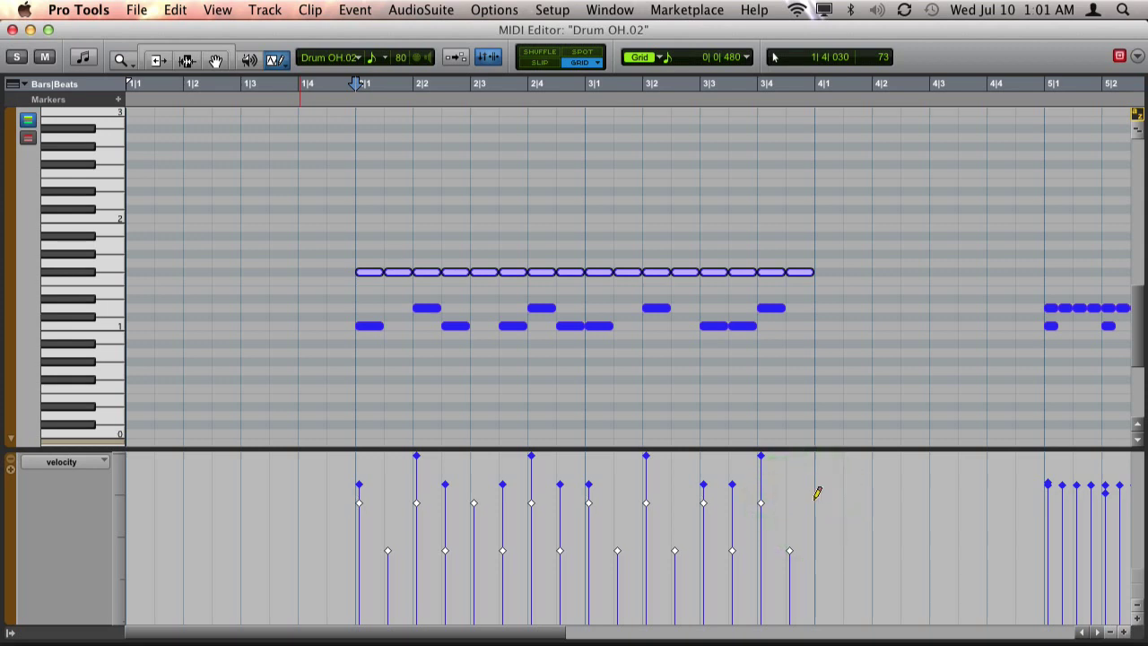
drag(820, 493, 822, 490)
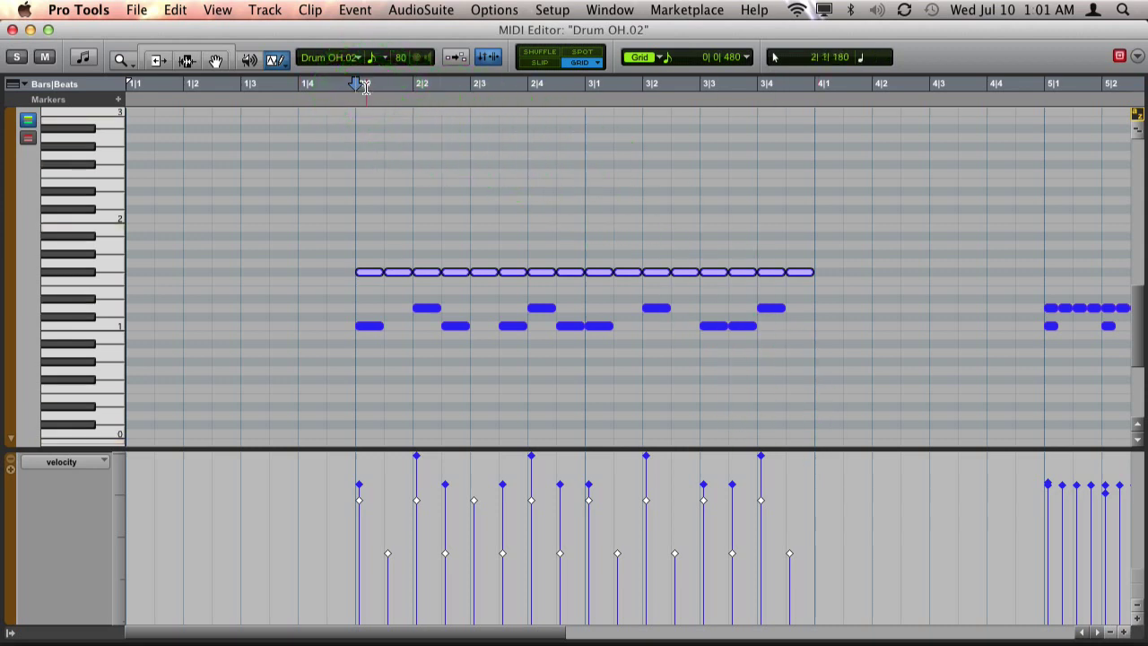
key(space)
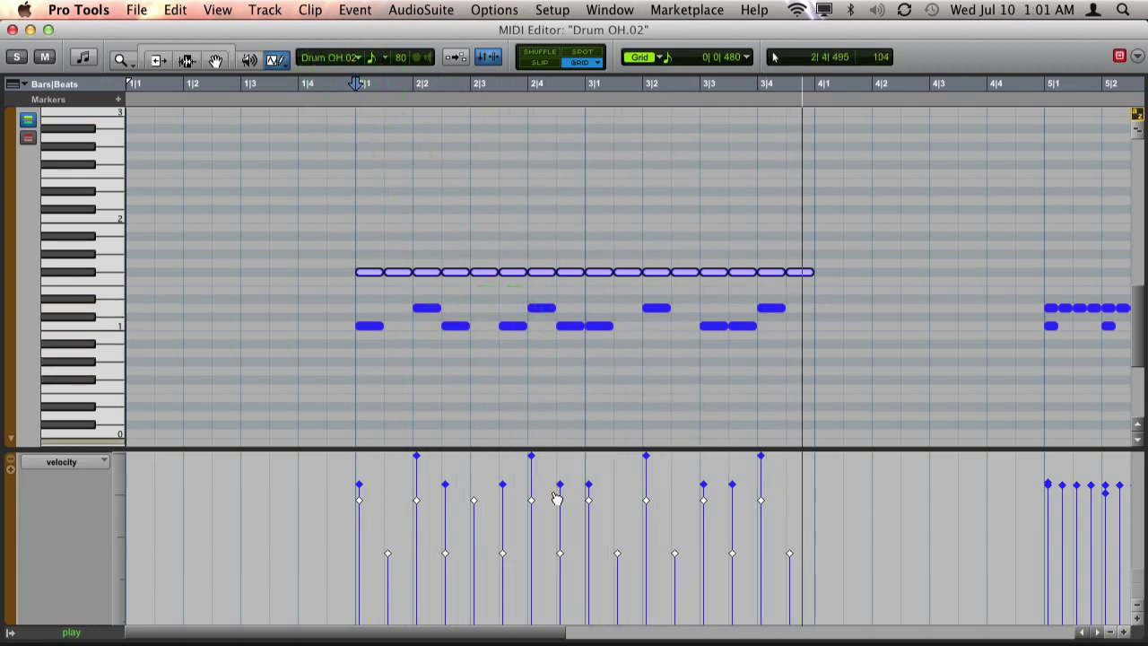
key(space)
drag(532, 506, 541, 491)
key(space)
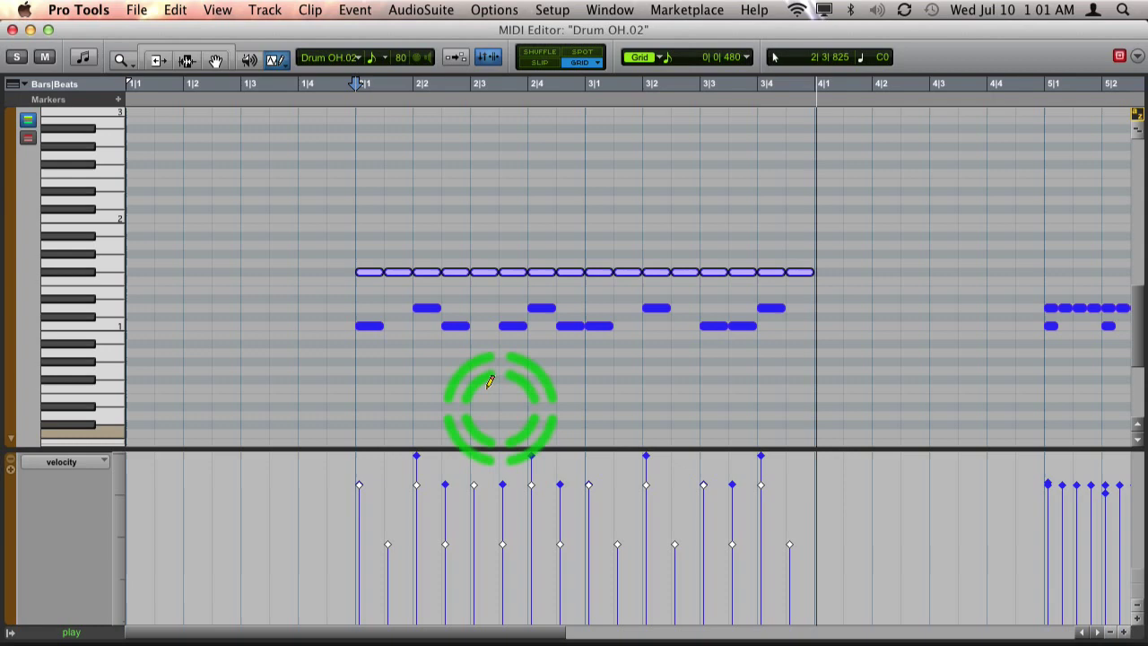
- Move the hi-hat row up two pitches to Bb1 and play it back
click(197, 52)
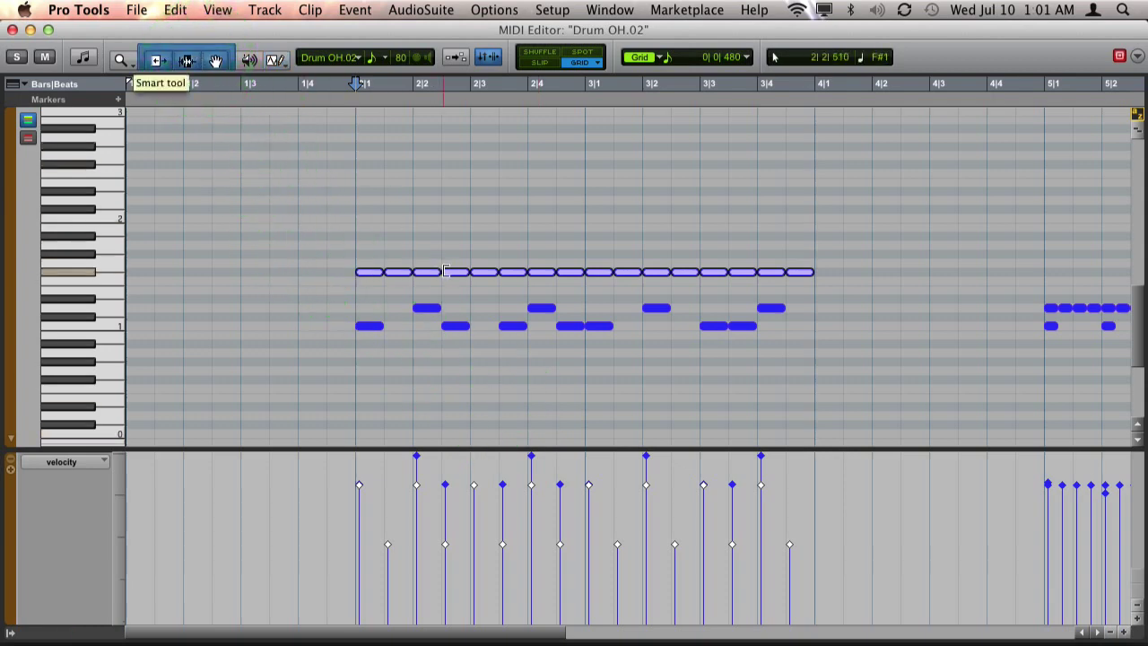
drag(427, 277, 430, 245)
key(space)
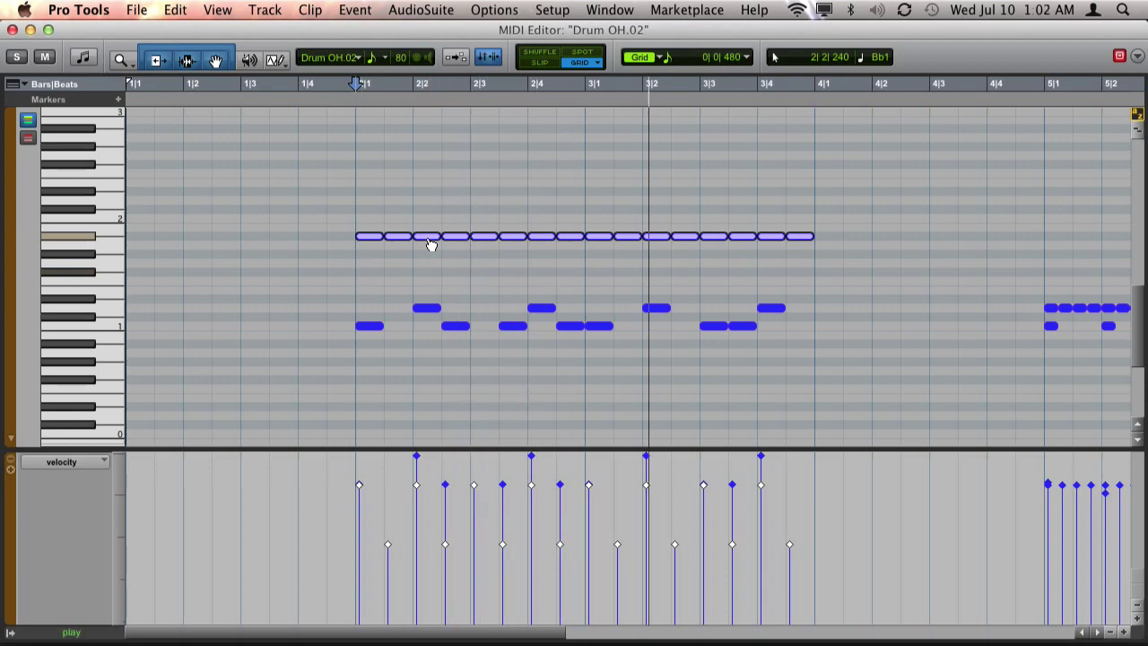
click(539, 243)
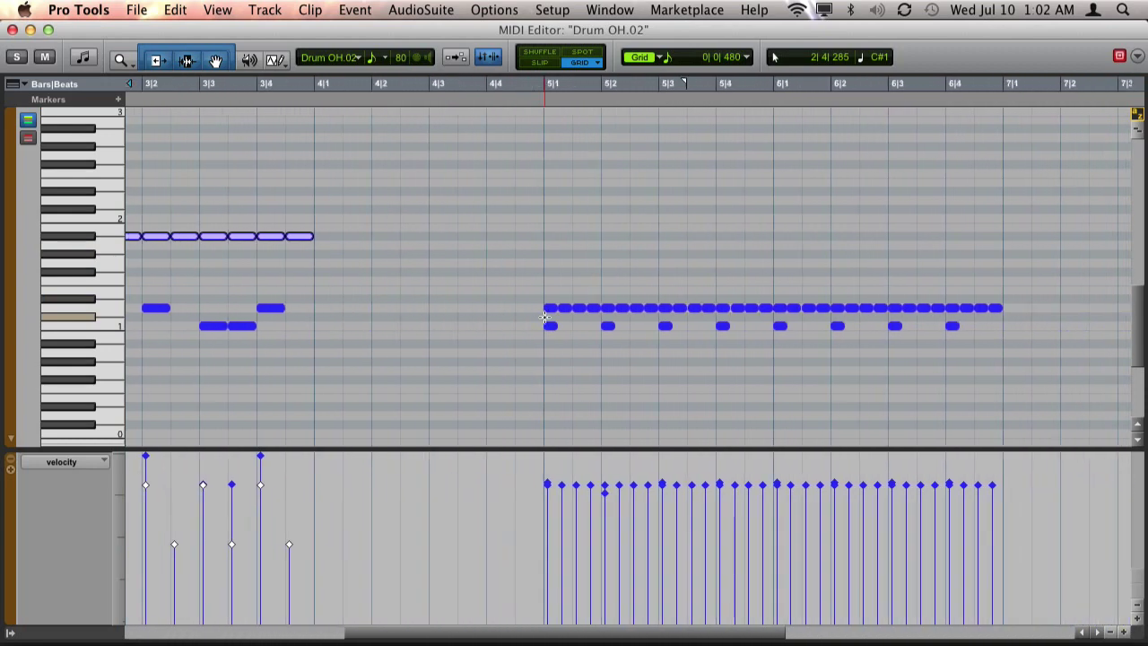
click(376, 234)
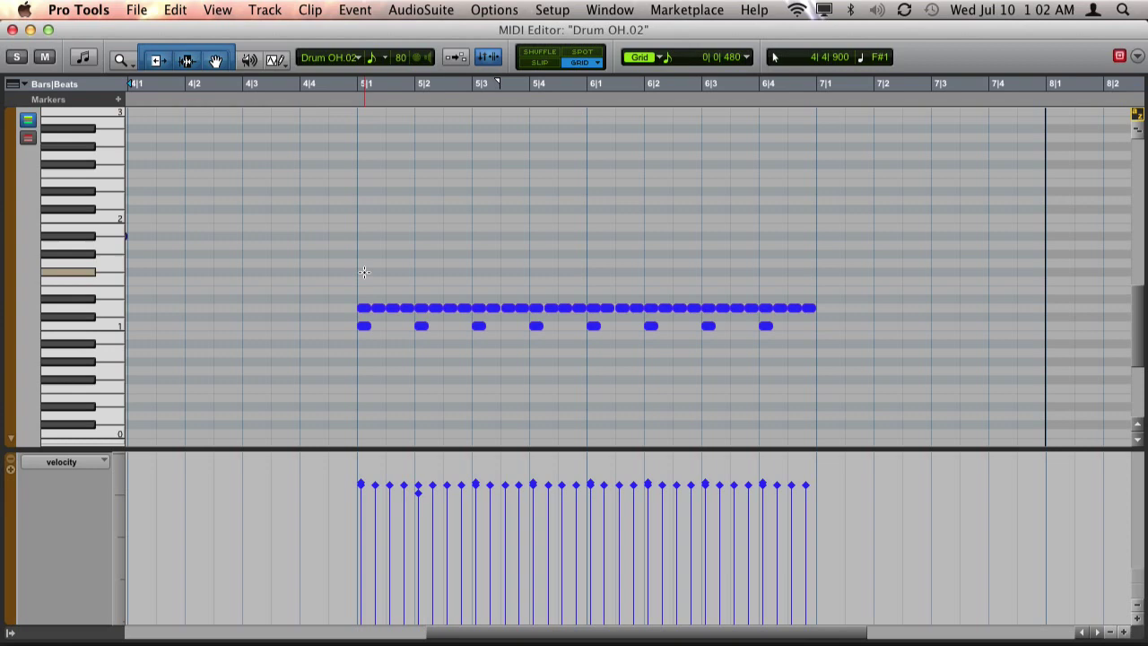
click(258, 231)
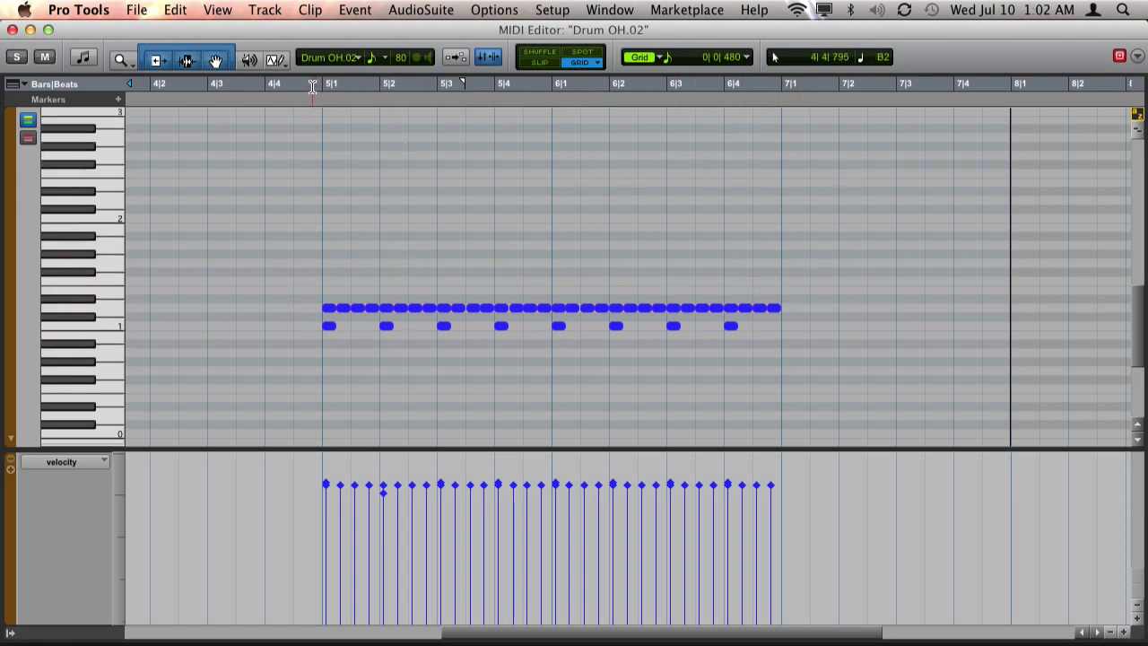
click(312, 86)
key(space)
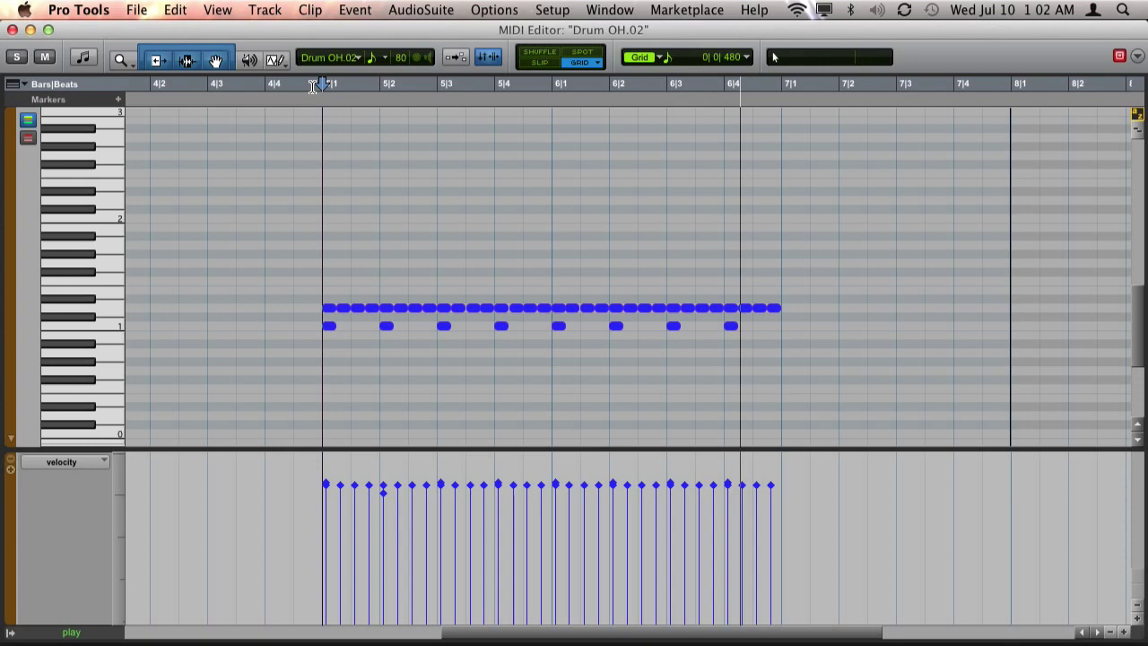
key(space)
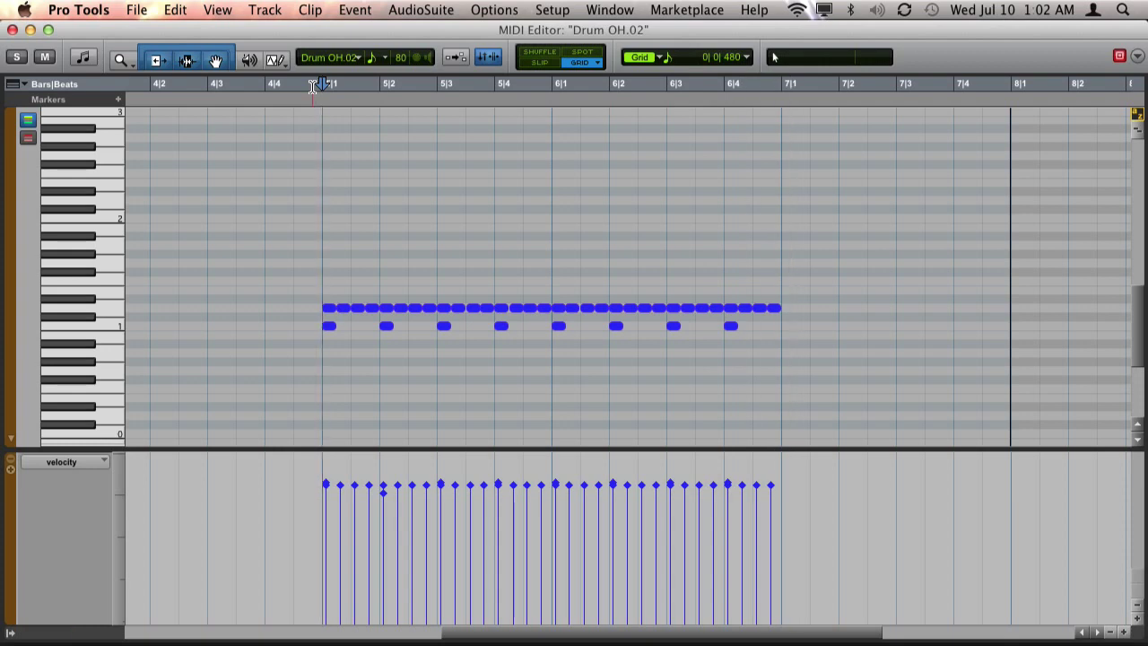
- Draw triangle-shaped velocity accents across the upper row of sixteenth notes in bars 5–6
click(273, 60)
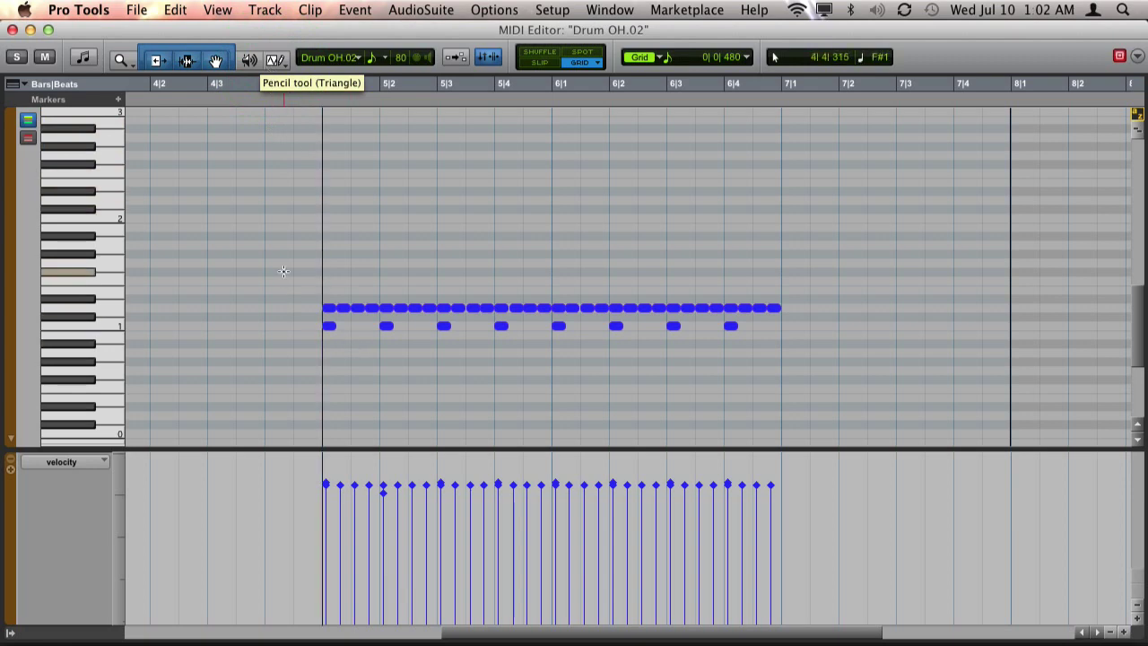
mouse_move(283, 266)
mouse_down()
mouse_move(500, 307)
mouse_move(780, 287)
mouse_move(803, 309)
mouse_up()
click(273, 60)
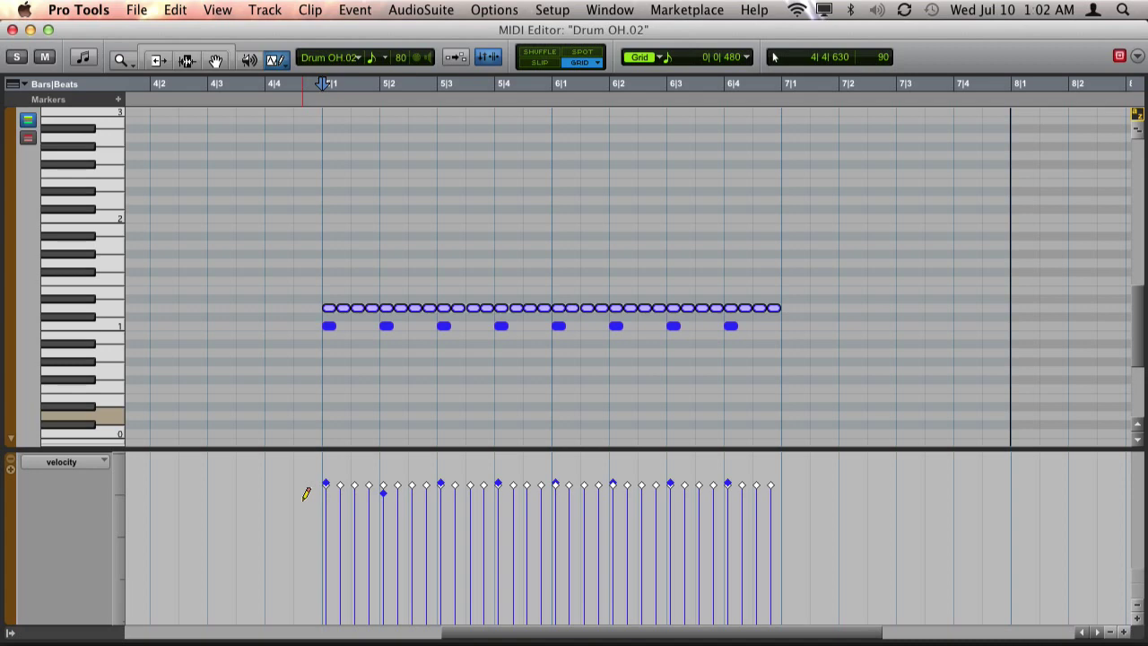
mouse_move(304, 493)
mouse_down()
mouse_move(313, 476)
mouse_move(274, 520)
mouse_move(392, 485)
mouse_move(766, 467)
mouse_up()
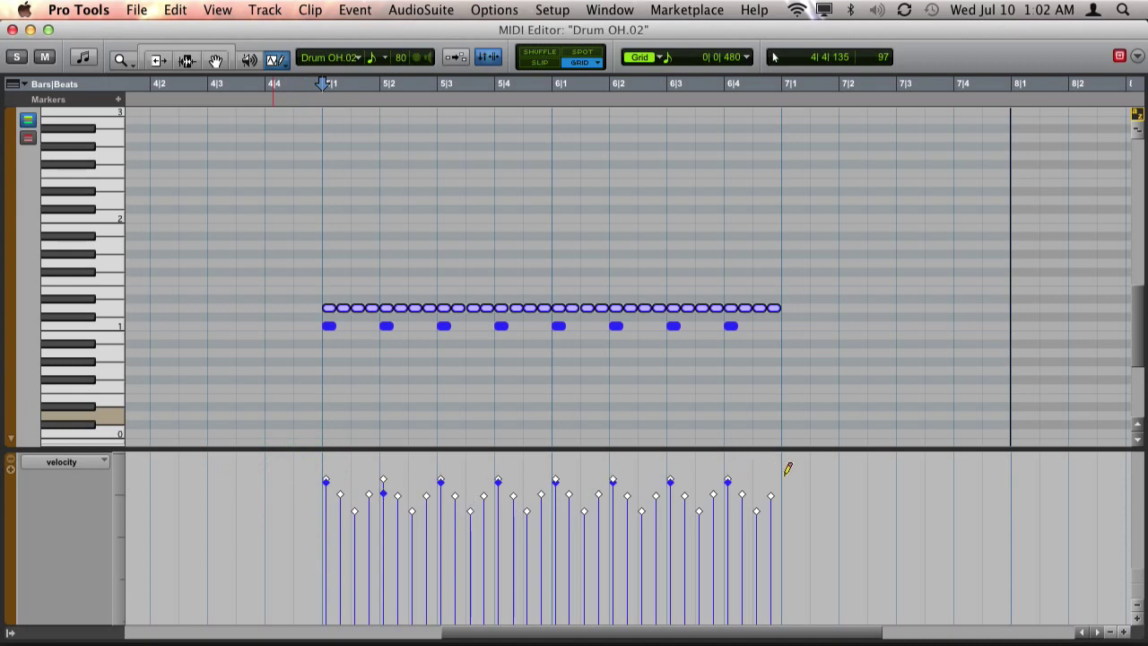
- Compare the velocities with and without the accents, keep the accented pattern, and play it back
key(super+z)
key(super+z)
key(super+shift+z)
key(super+shift+z)
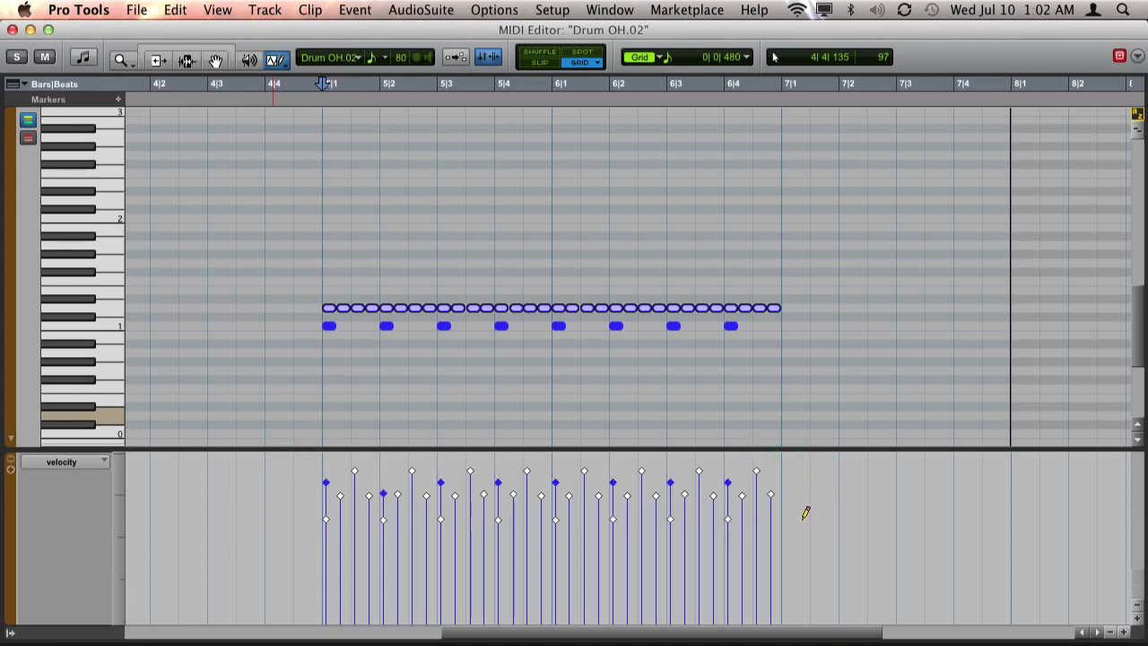
key(super+z)
key(super+shift+z)
key(super+z)
key(super+shift+z)
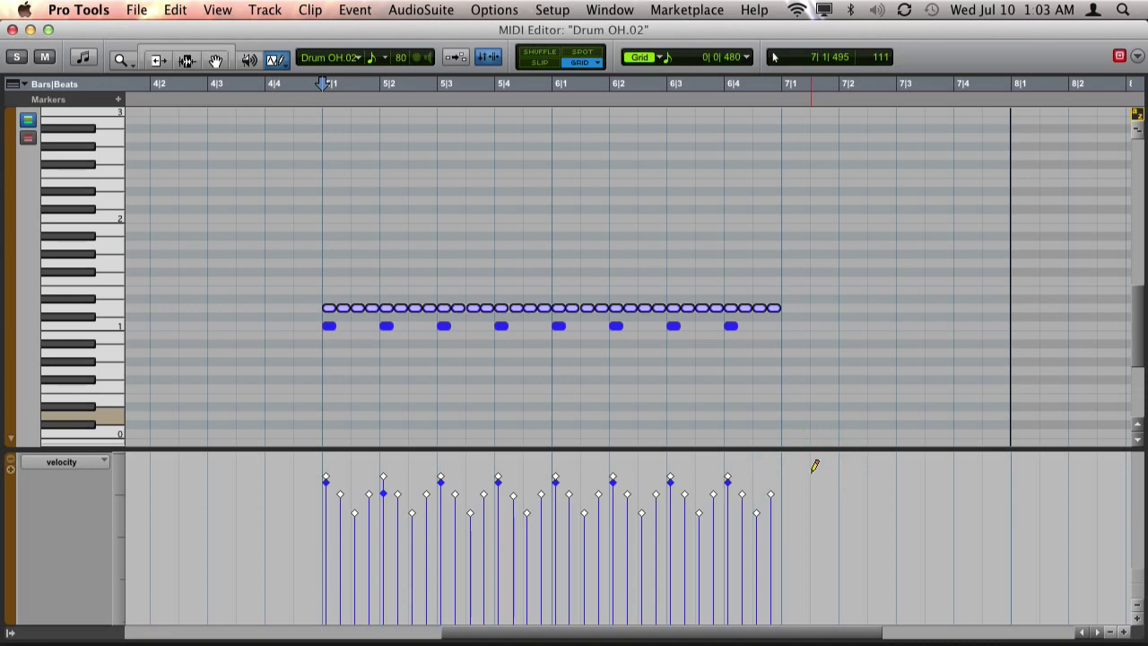
key(space)
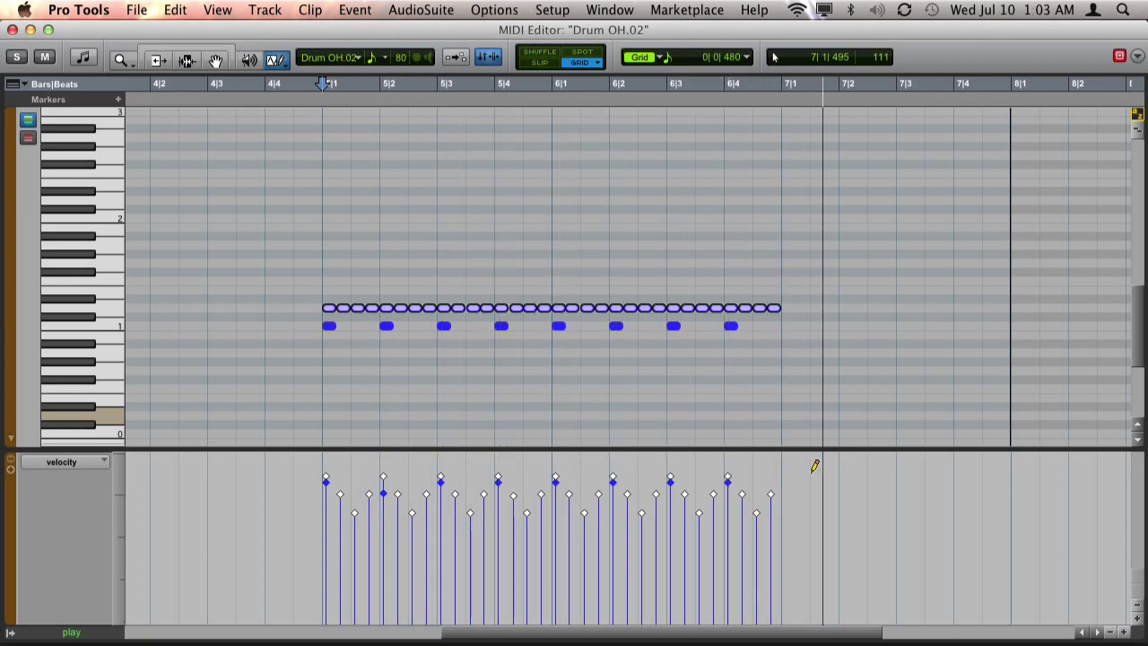
key(space)
- Select the sixteenth-note row with the Smart Tool and open Event Operations > Change Velocity
click(201, 47)
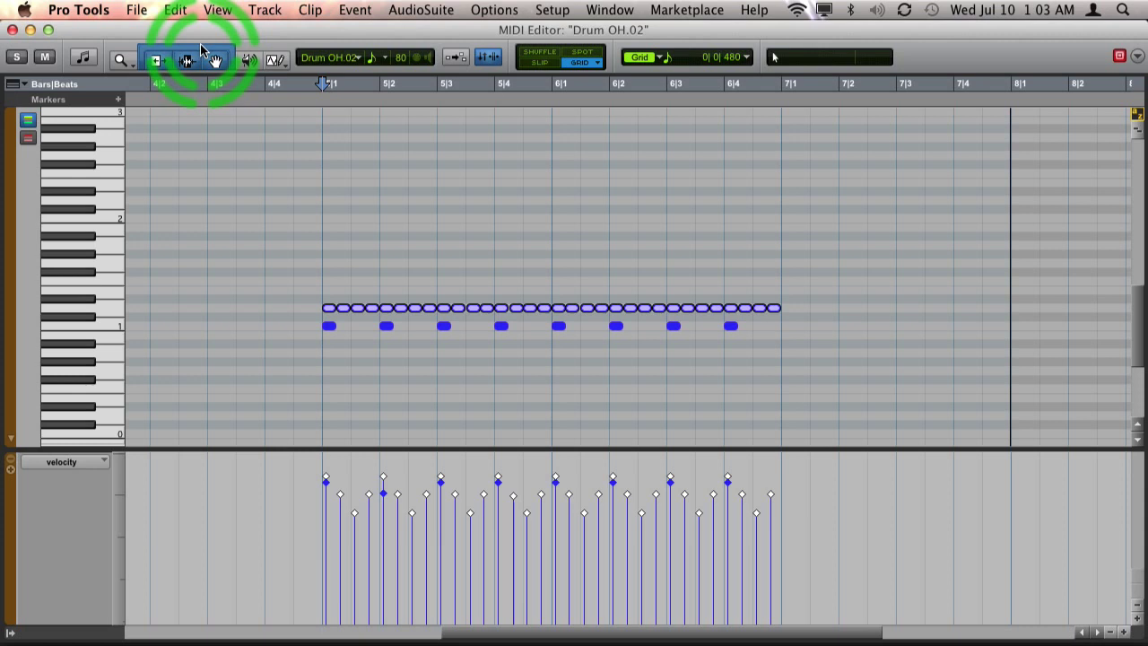
drag(272, 234, 791, 314)
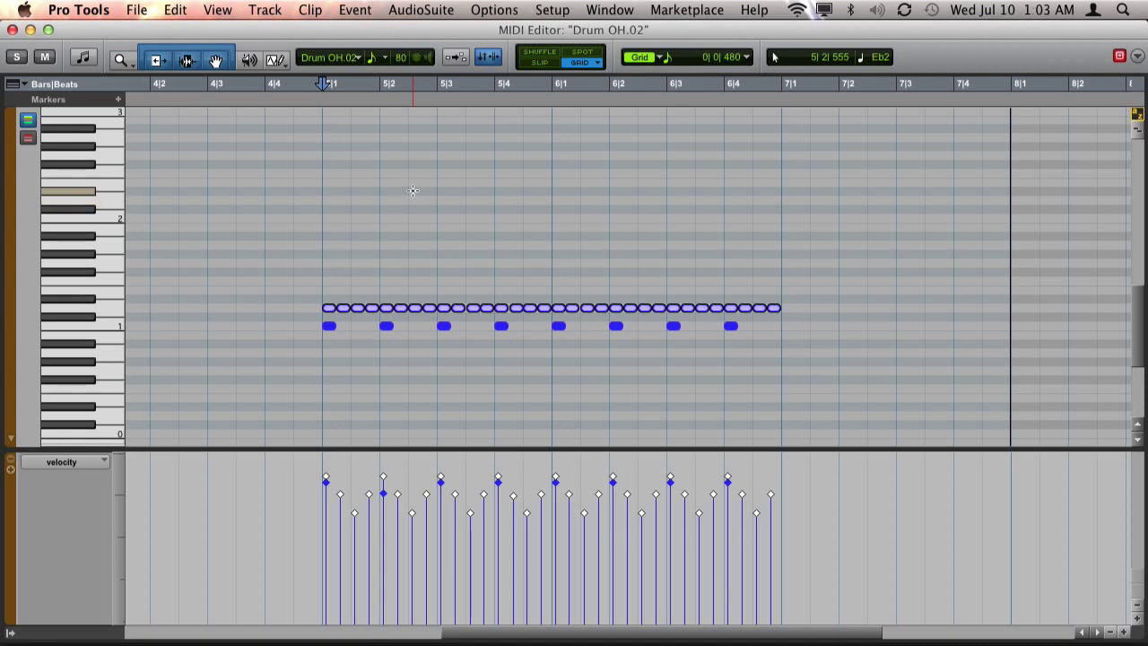
click(410, 198)
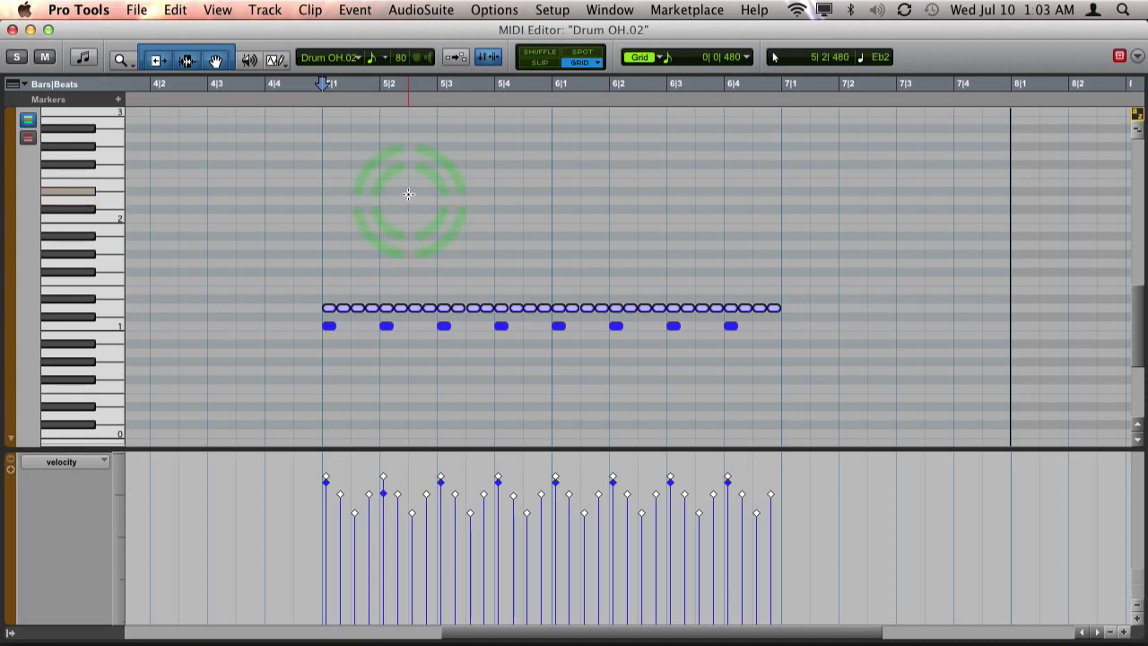
right_click(407, 199)
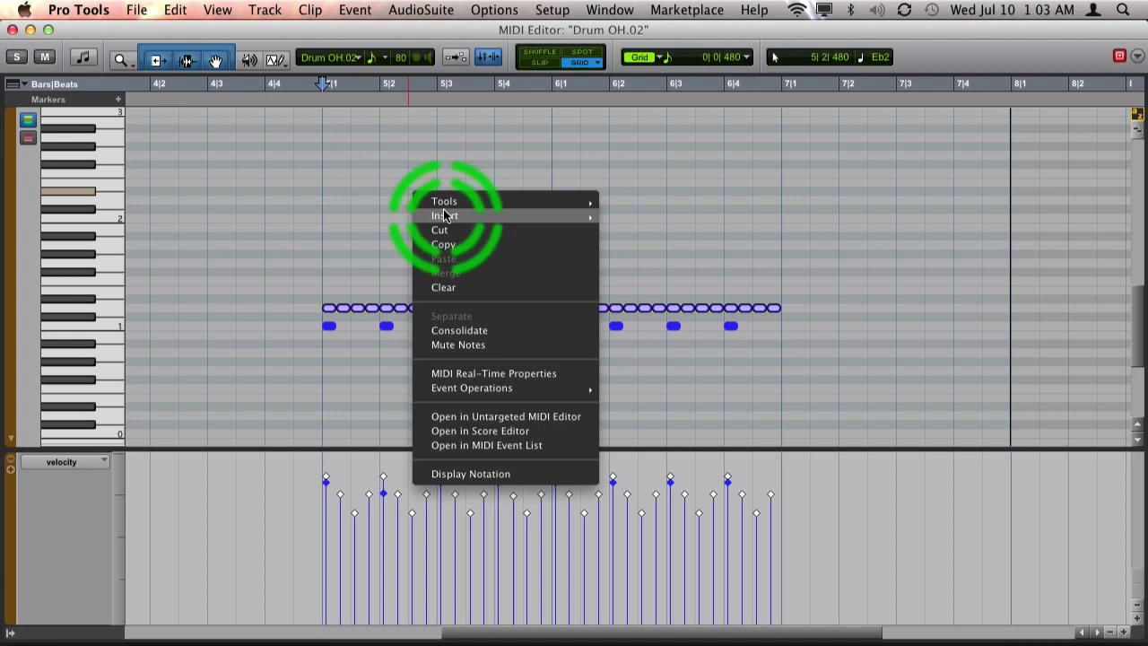
mouse_move(453, 218)
mouse_move(486, 388)
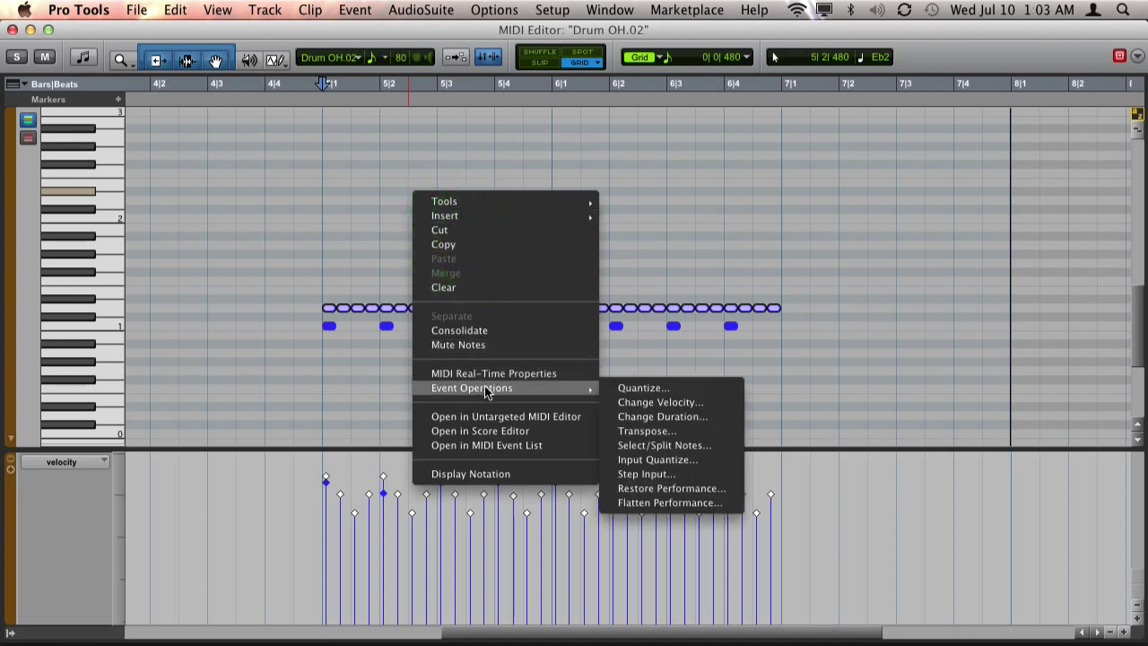
click(625, 403)
- Apply the smooth 80%–145% velocity ramp to the notes, then deselect them to view it
click(820, 52)
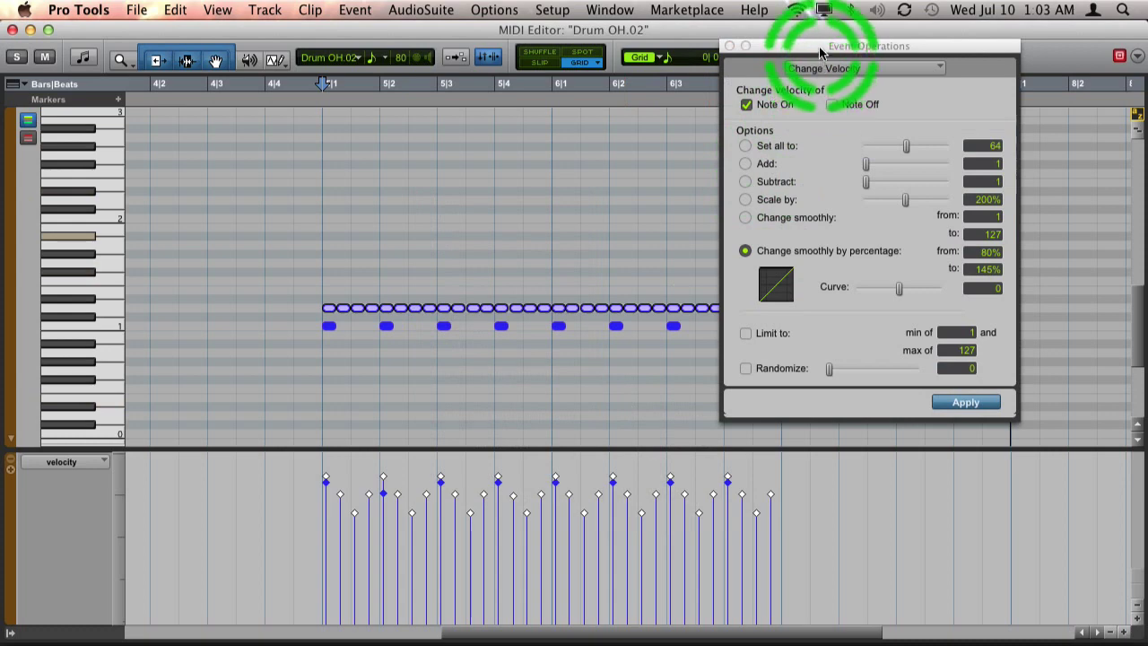
drag(820, 52, 711, 157)
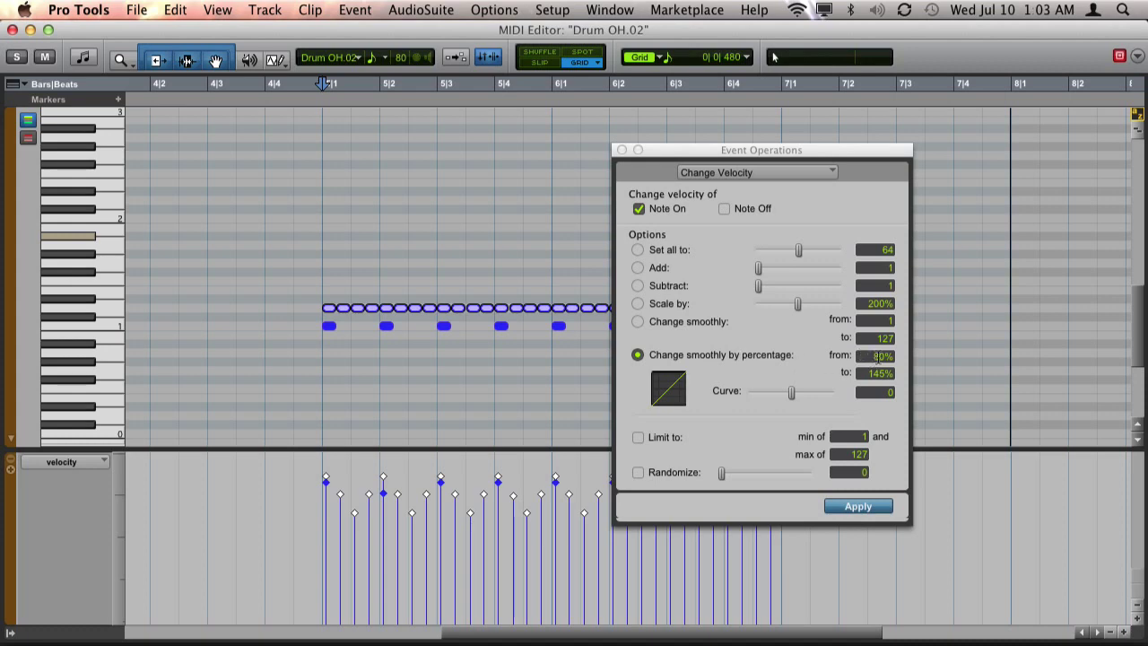
drag(841, 154, 1003, 67)
click(1020, 419)
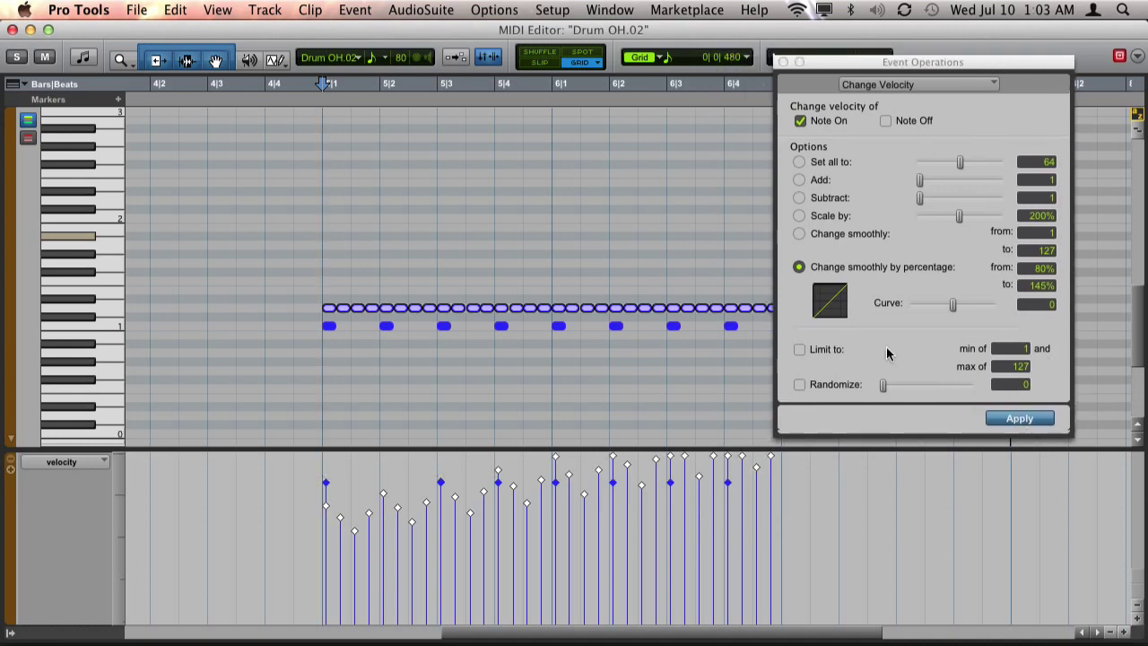
click(305, 83)
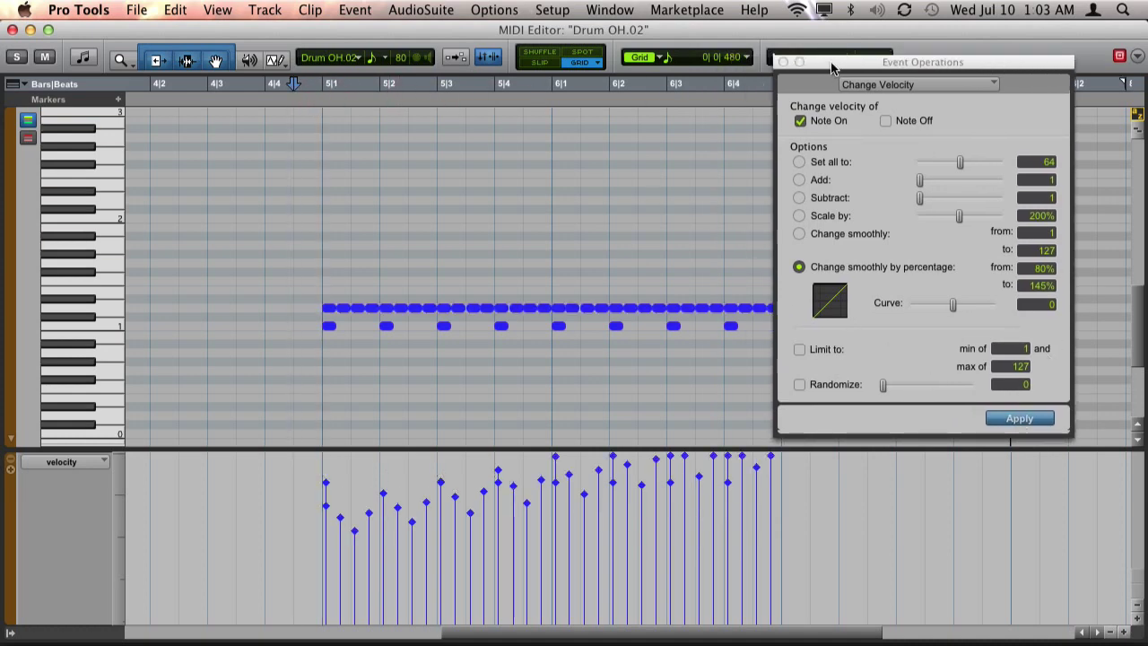